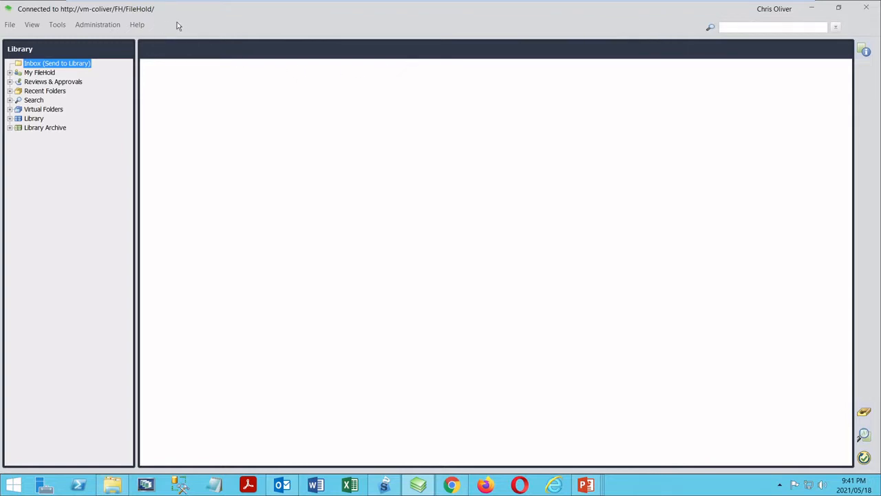
# Open the list of managed document imports and view the properties of a new import without saving it.
pyautogui.click(55, 25)
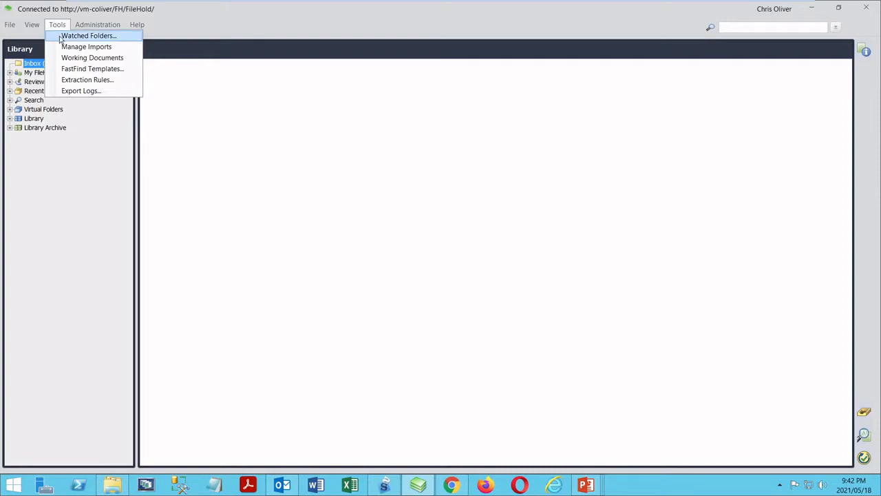
pyautogui.click(67, 48)
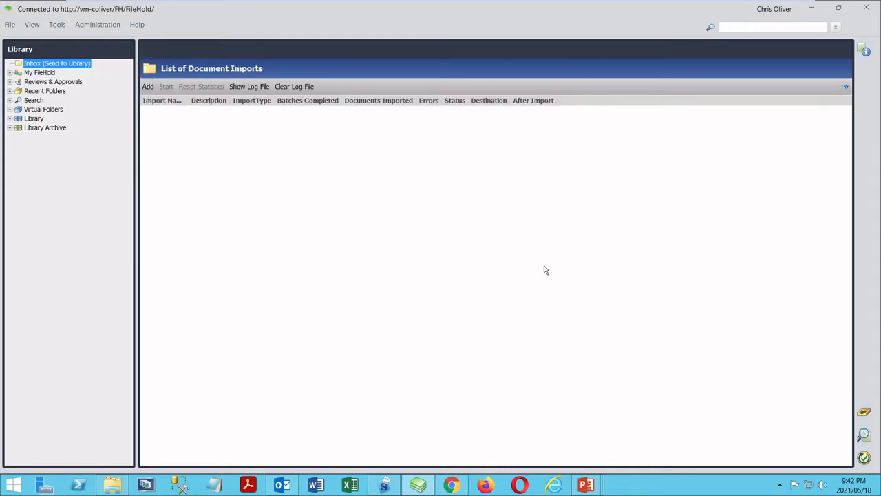
pyautogui.click(147, 87)
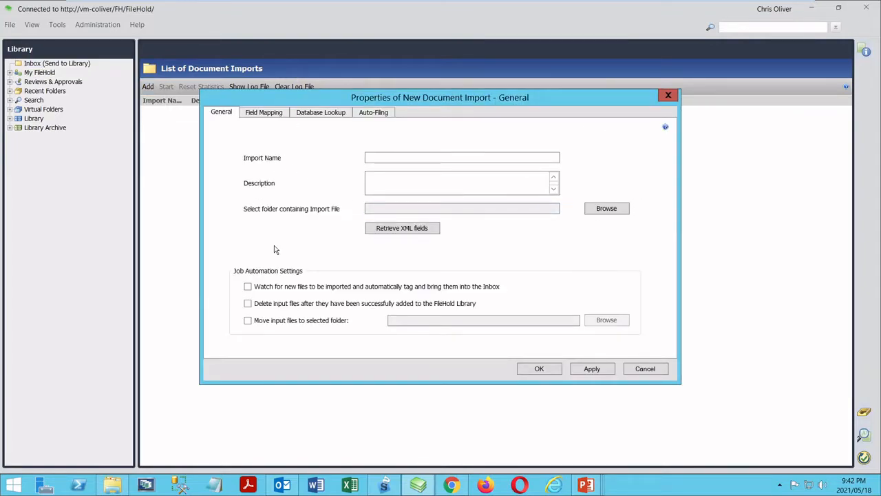
pyautogui.click(643, 368)
# Set the format of document imports to Both in the advanced user preferences.
pyautogui.click(8, 25)
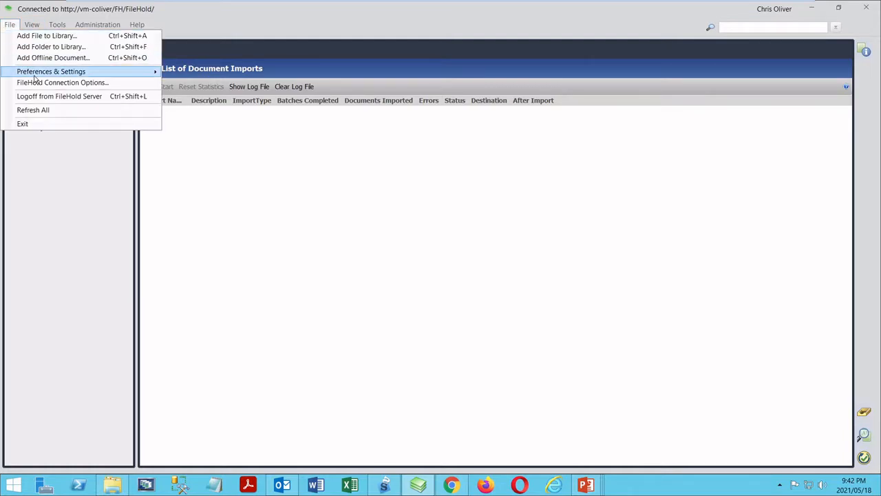
pyautogui.moveTo(34, 77)
pyautogui.click(200, 73)
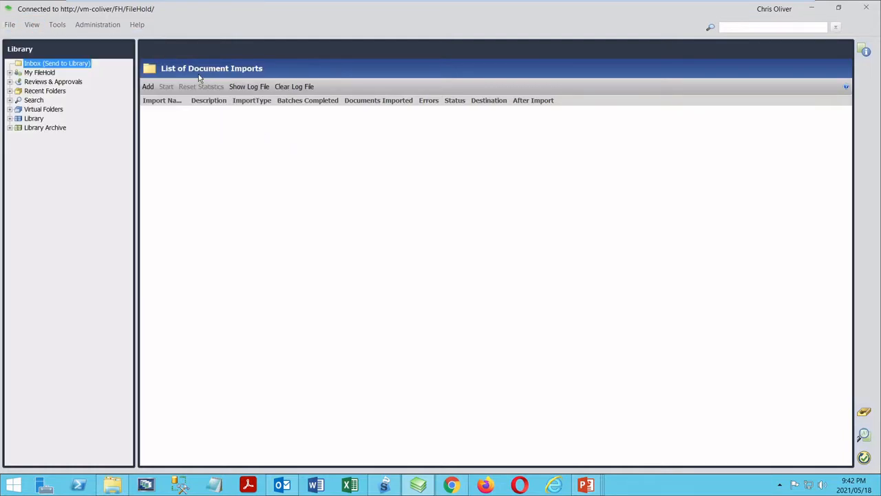
pyautogui.click(310, 92)
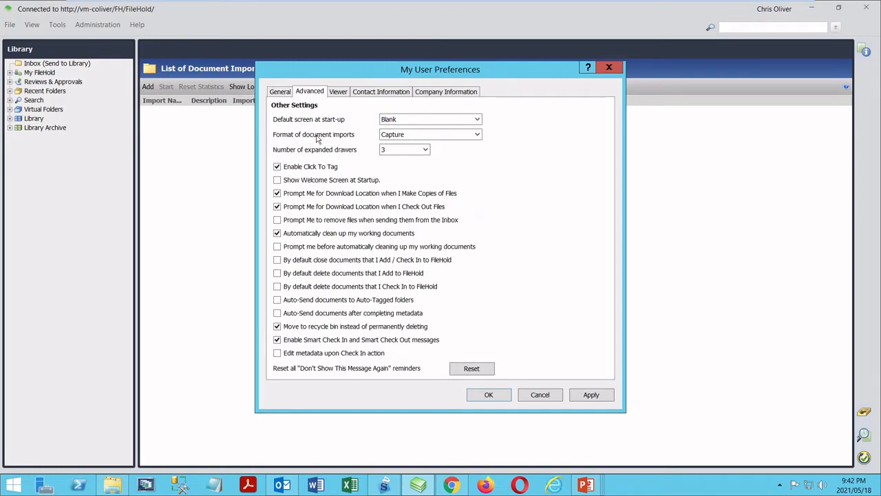
pyautogui.click(452, 141)
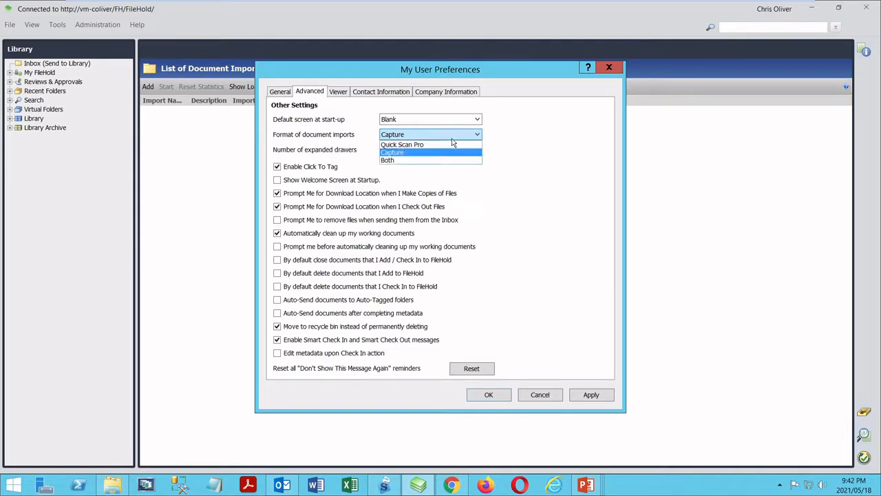
pyautogui.click(407, 160)
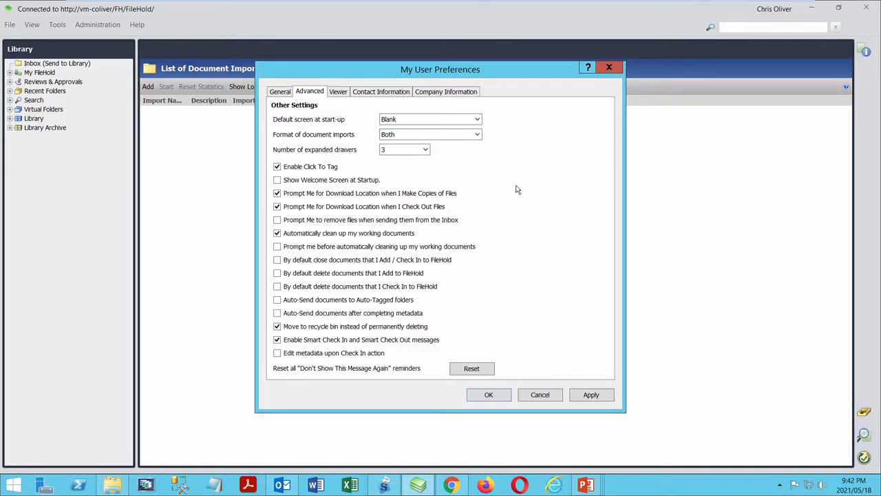
pyautogui.click(490, 394)
# Start a new document import using the Capture format.
pyautogui.click(147, 87)
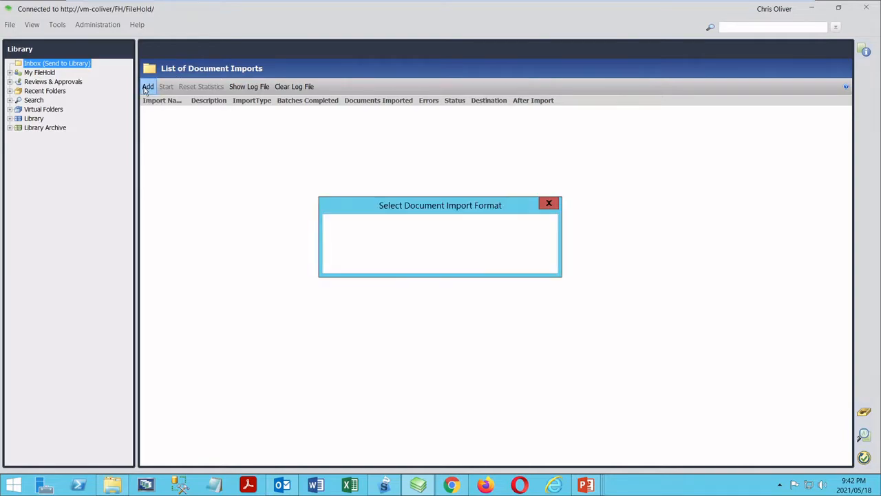
pyautogui.click(458, 237)
pyautogui.click(435, 251)
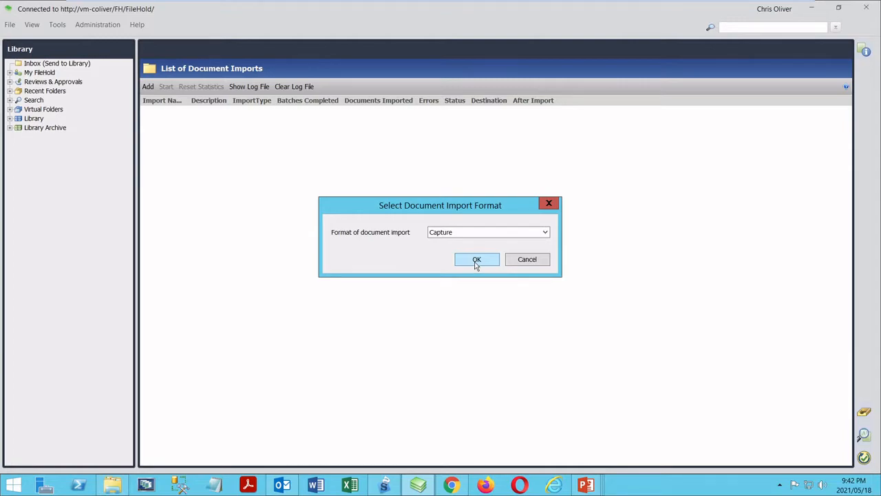
pyautogui.click(476, 262)
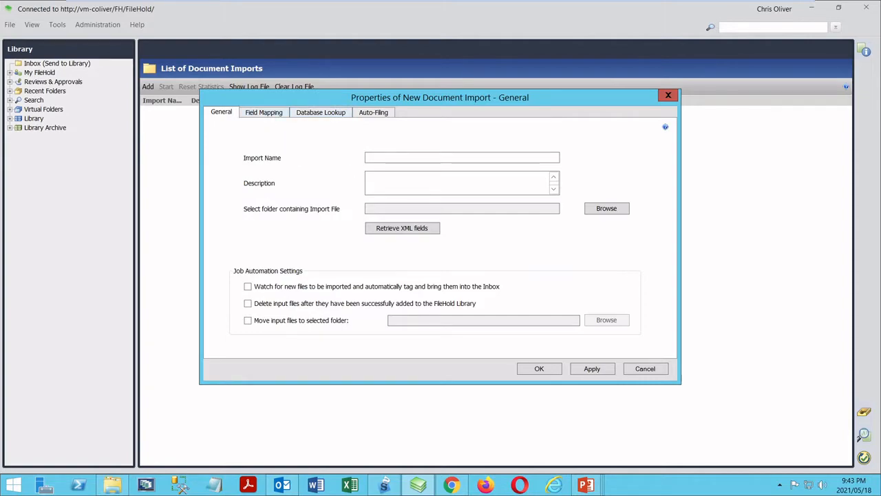
# Name the import "AP Invoices" and describe it as "For incoming invoices".
pyautogui.click(403, 158)
pyautogui.write('AP Invoices')
pyautogui.click(410, 188)
pyautogui.write('Feed')
pyautogui.press('BackSpace')
pyautogui.press('BackSpace')
pyautogui.press('BackSpace')
pyautogui.write('or incoming invoices')
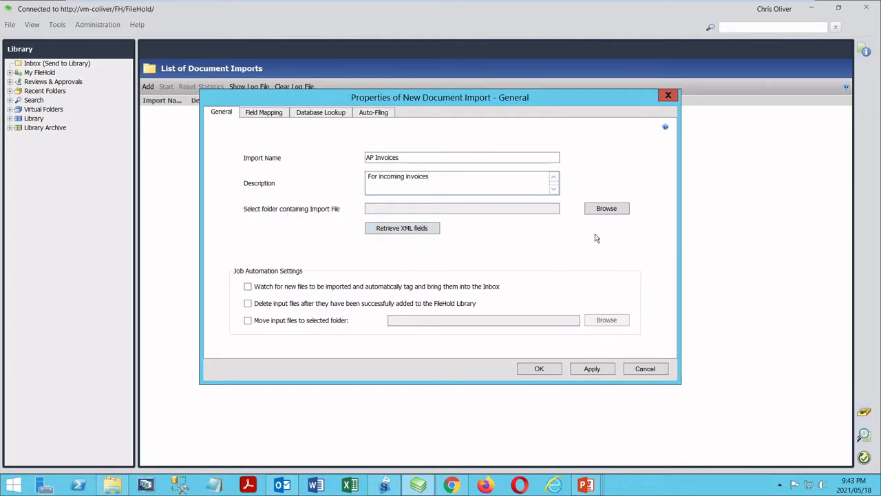
# Set the folder containing the import file to C:\Scans.
pyautogui.click(607, 208)
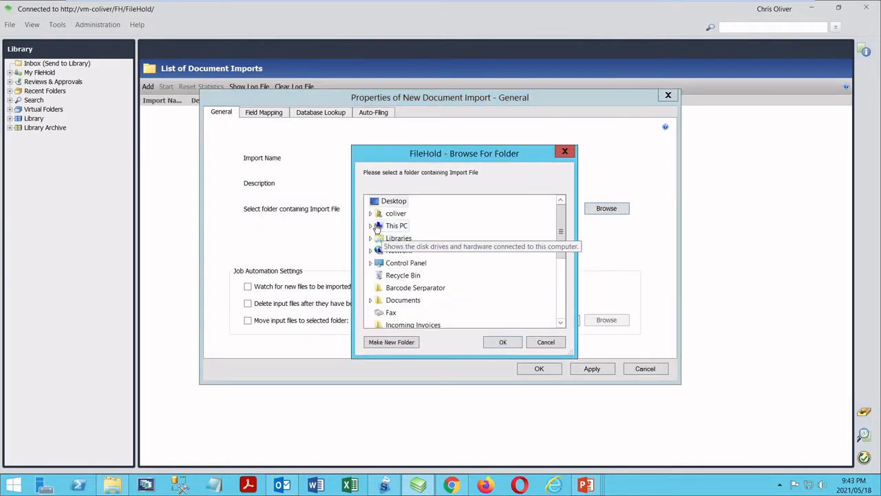
pyautogui.click(371, 226)
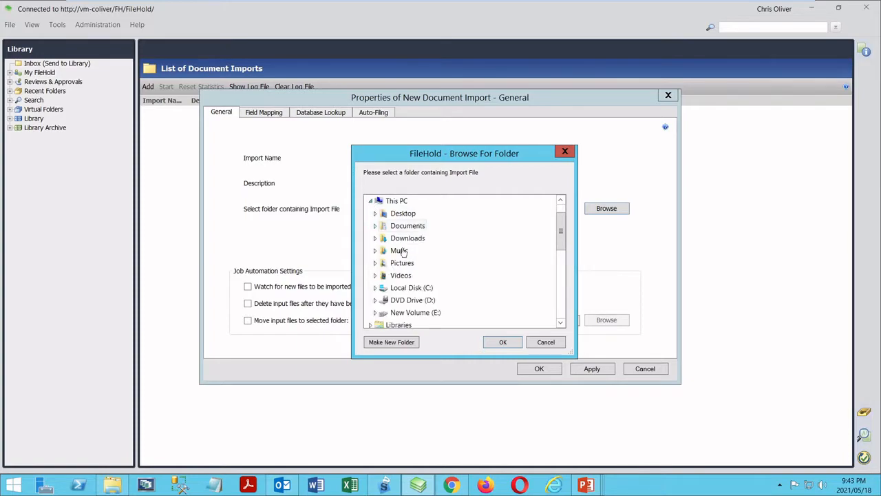
pyautogui.click(376, 287)
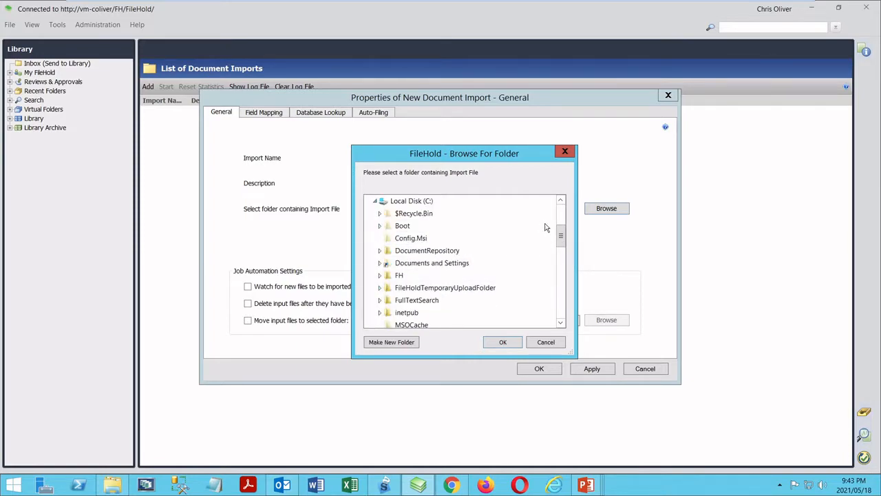
pyautogui.moveTo(563, 236); pyautogui.dragTo(562, 263)
pyautogui.click(405, 251)
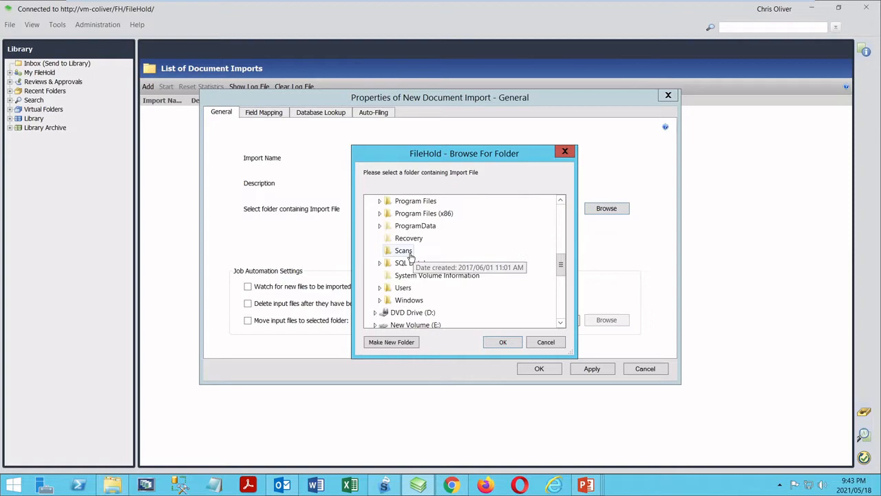
pyautogui.click(503, 341)
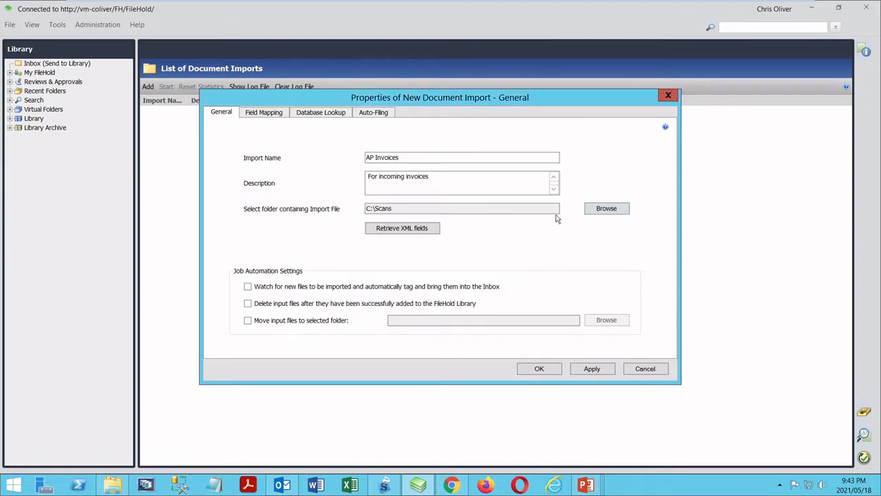
pyautogui.click(404, 230)
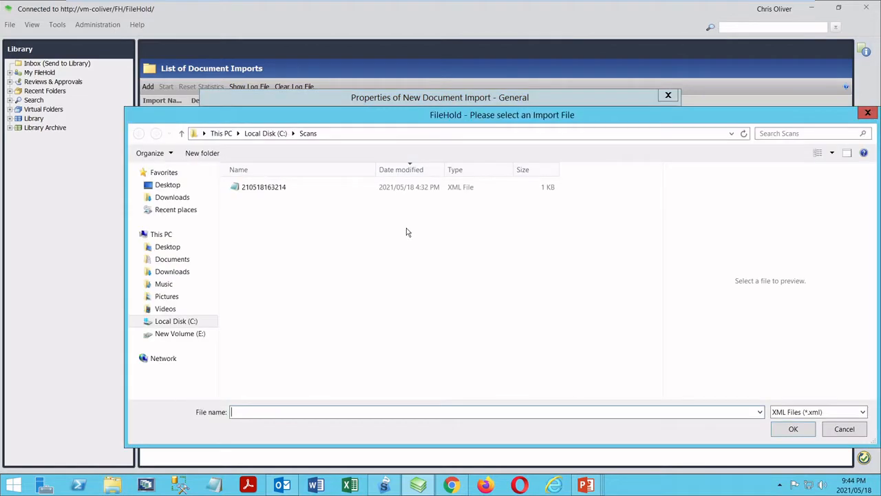
pyautogui.click(252, 190)
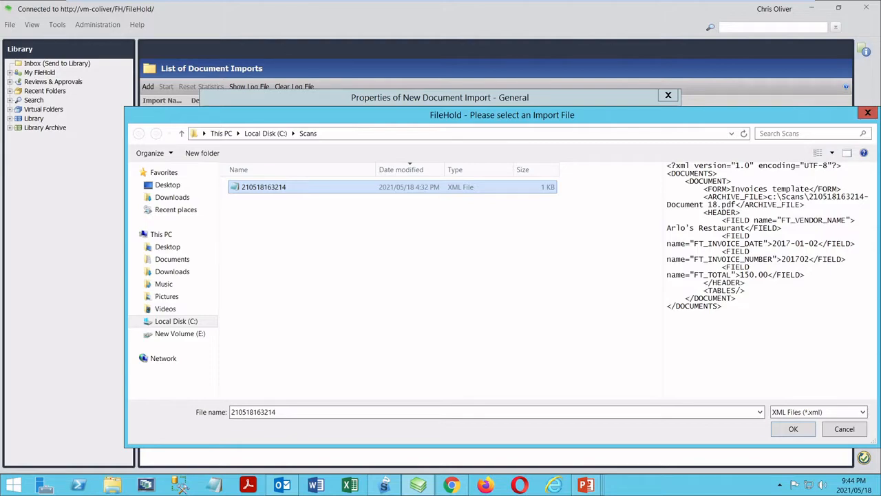
pyautogui.click(793, 429)
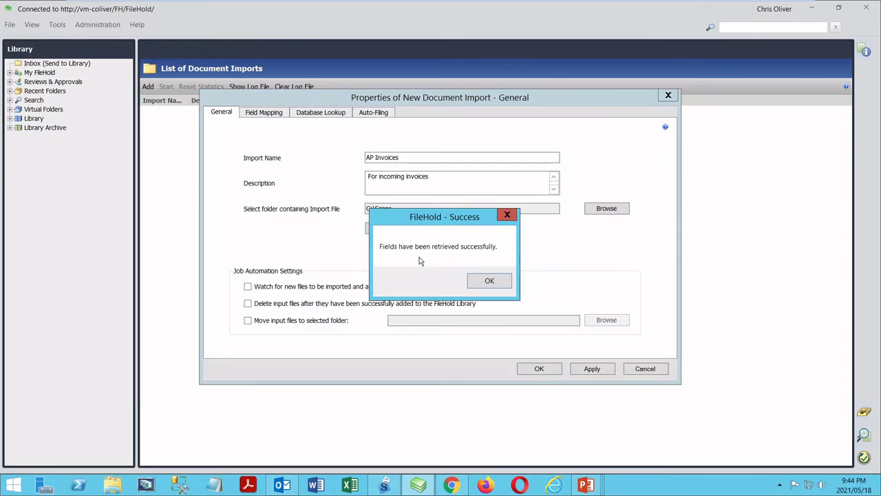
pyautogui.click(489, 281)
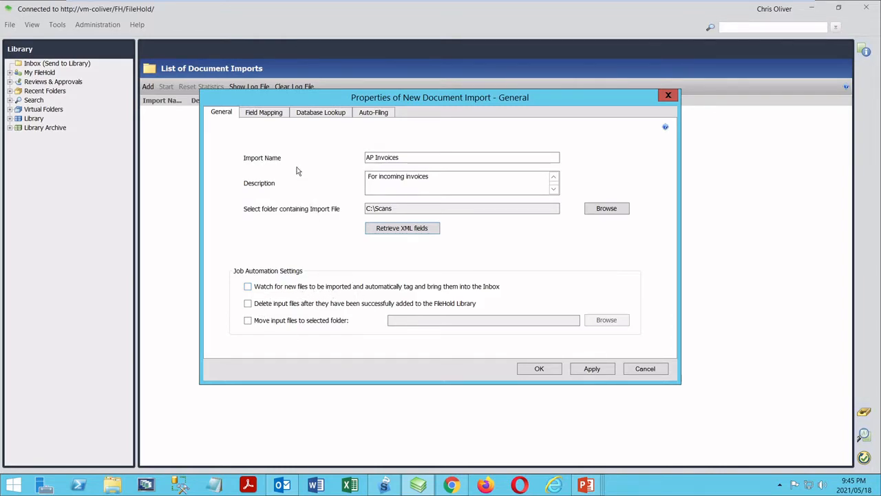
# Map the Invoices template to the AP Invoices from SSC schema in the field mapping.
pyautogui.click(273, 116)
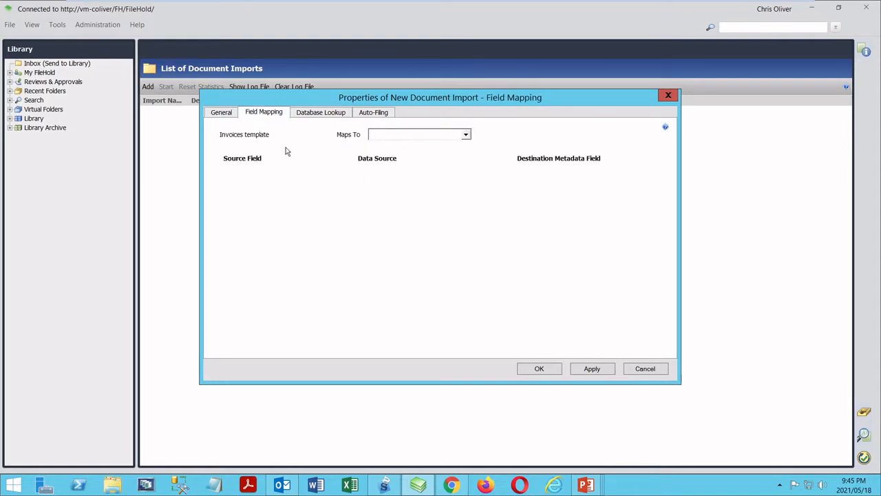
pyautogui.click(466, 135)
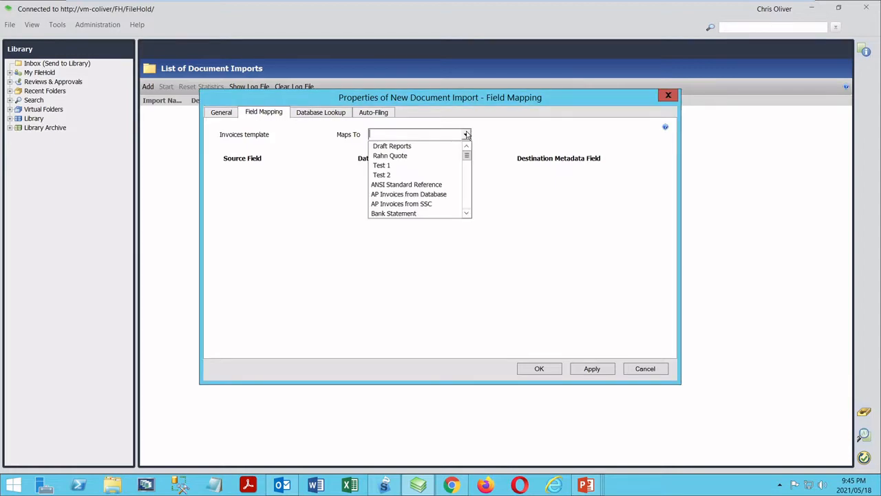
pyautogui.click(401, 203)
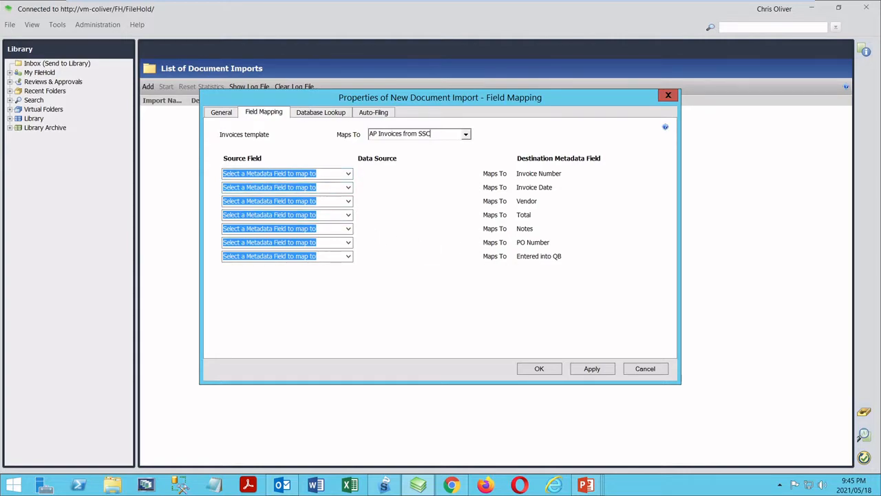
# Map FT_INVOICE_NUMBER to Invoice Number, FT_INVOICE_DATE to Invoice Date, FT_VENDOR_NAME to Vendor and FT_TOTAL to Total.
pyautogui.click(349, 174)
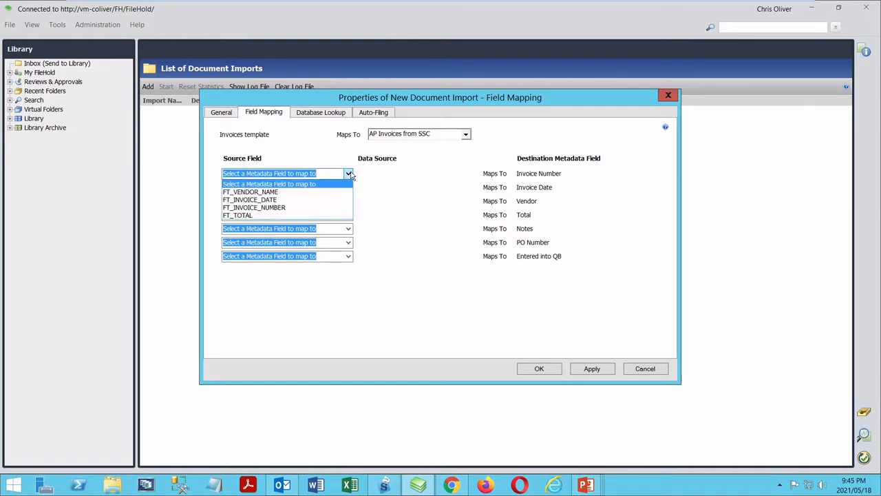
pyautogui.click(349, 174)
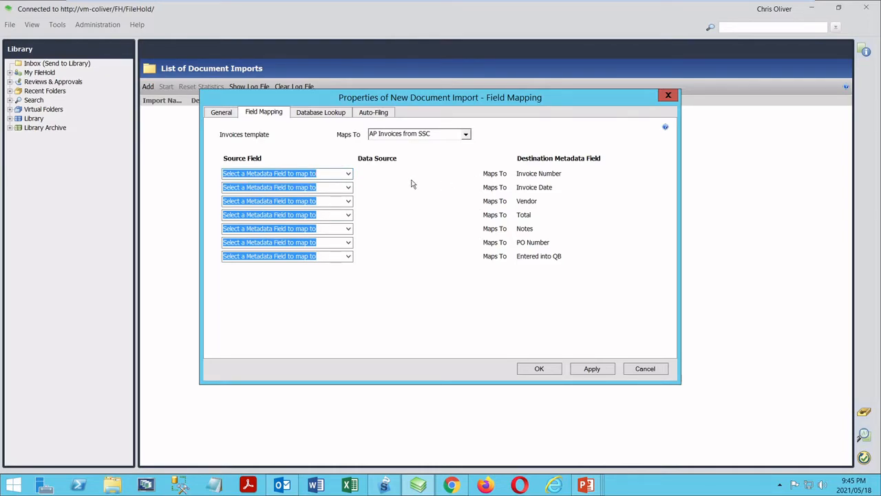
pyautogui.click(349, 175)
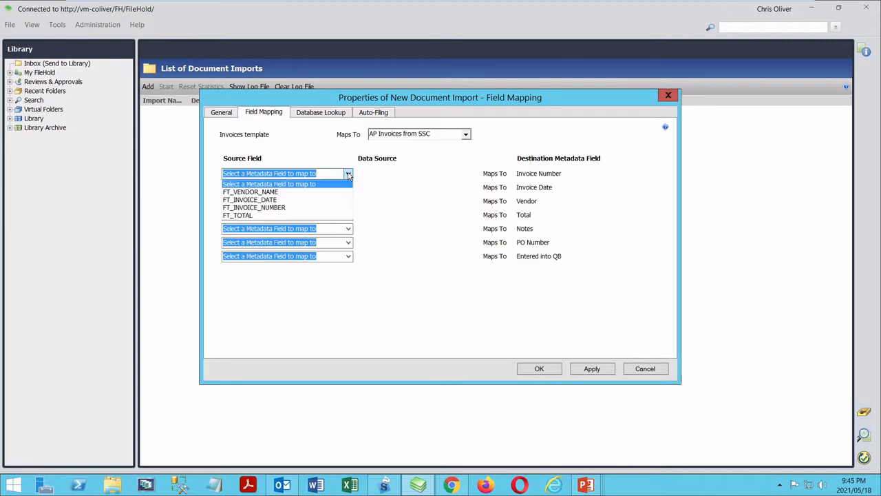
pyautogui.click(254, 207)
pyautogui.click(349, 188)
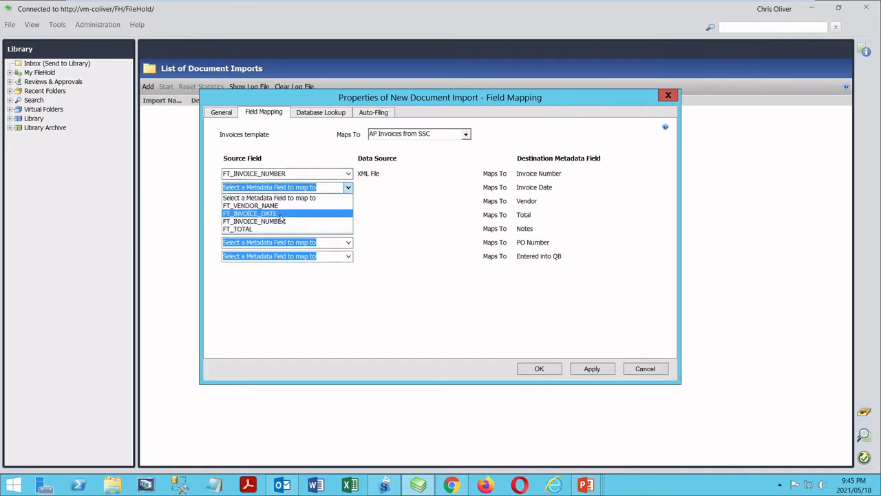
pyautogui.click(249, 214)
pyautogui.click(348, 201)
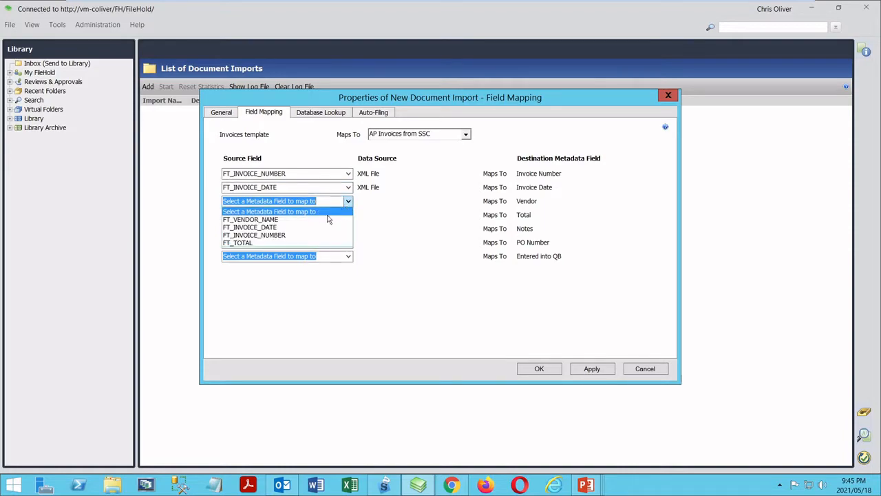
pyautogui.click(294, 220)
pyautogui.click(348, 215)
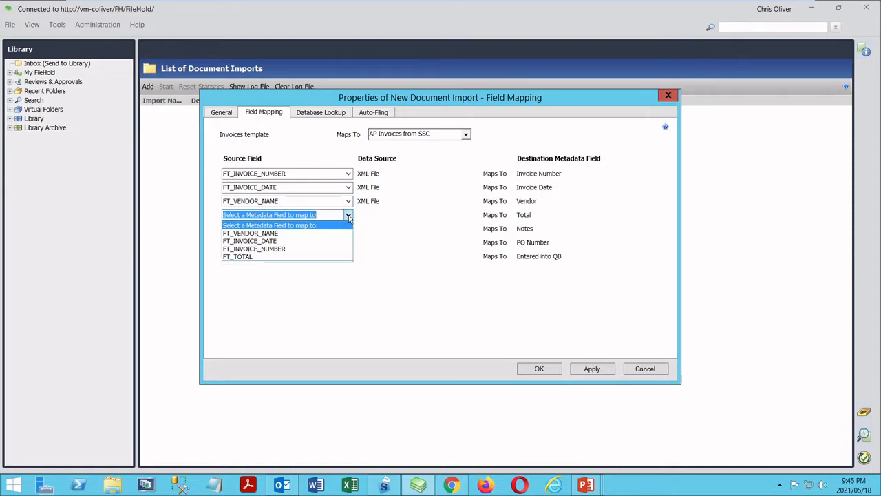
pyautogui.click(259, 256)
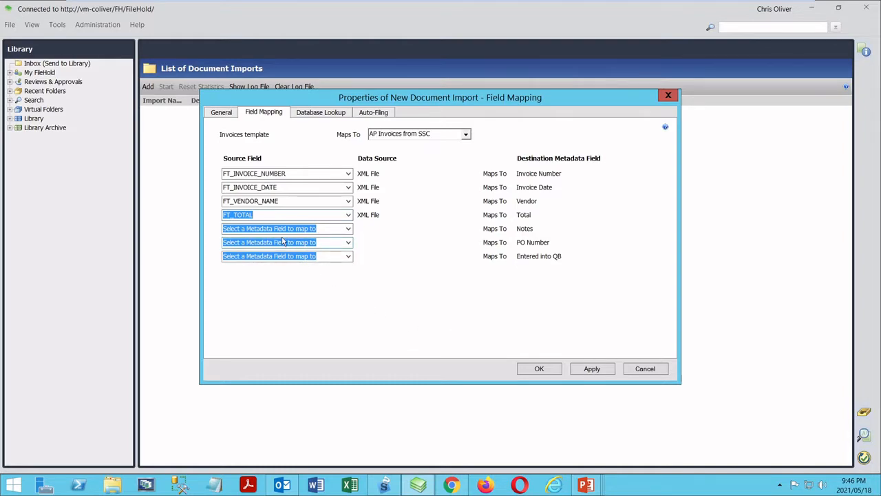
# Set auto-filing to send files to the single folder Accounting/AP/Incoming Invoices.
pyautogui.click(375, 115)
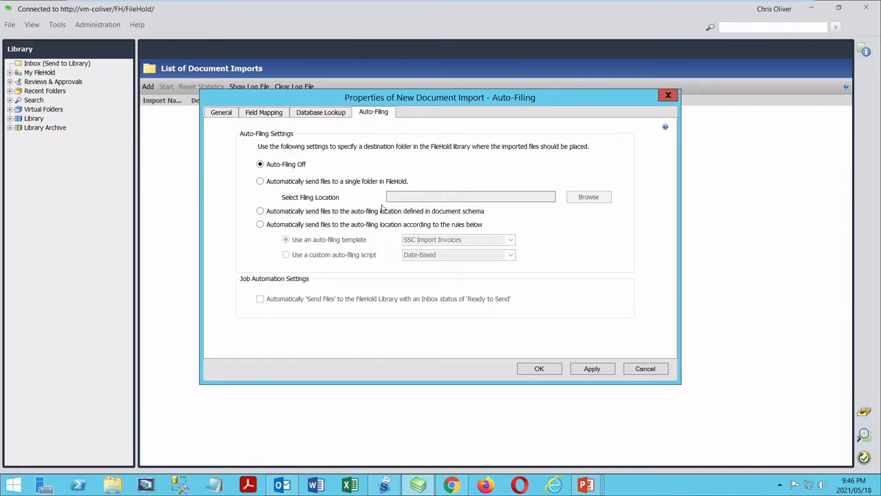
pyautogui.click(259, 182)
pyautogui.click(584, 201)
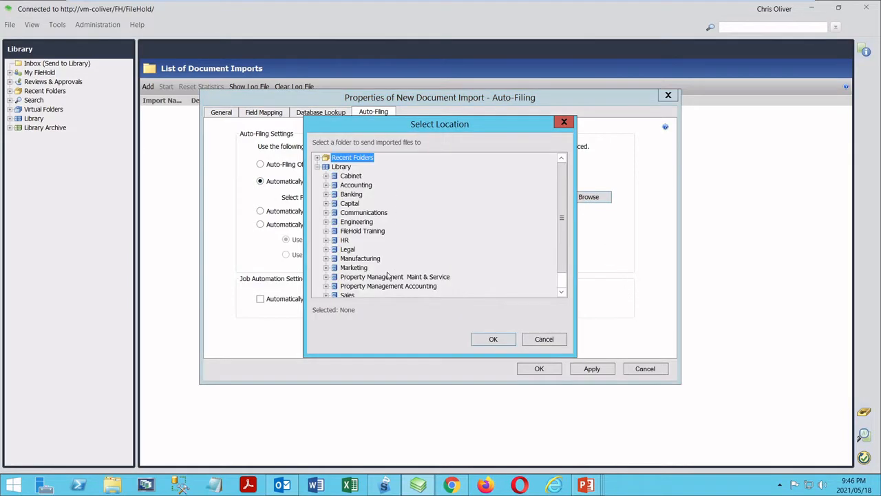
pyautogui.click(326, 184)
pyautogui.click(334, 194)
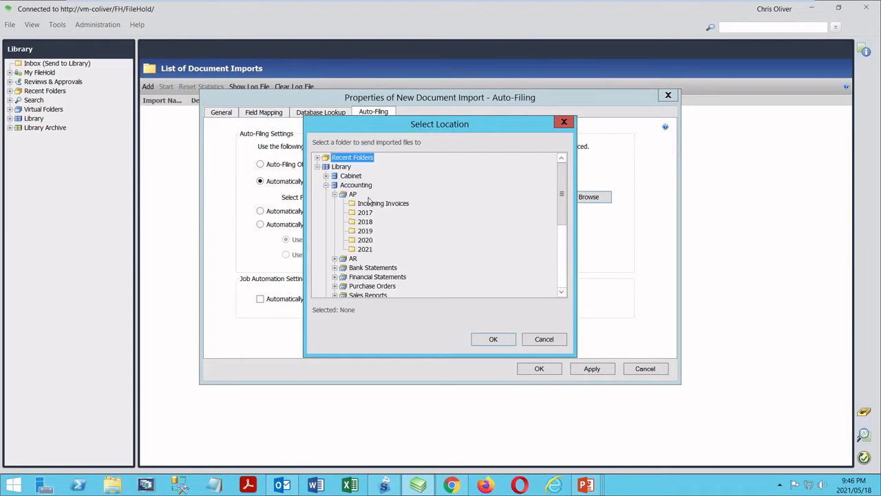
pyautogui.click(373, 203)
pyautogui.click(492, 339)
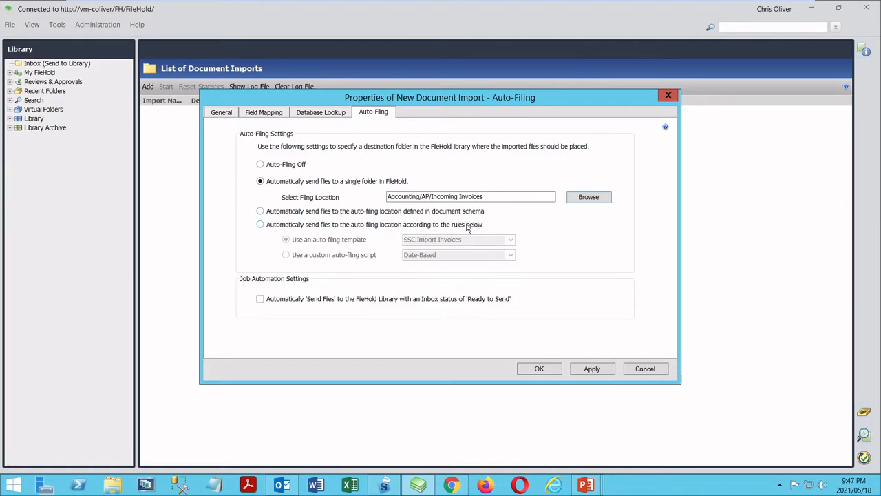
# Turn auto-filing off for the new document import and save the import.
pyautogui.click(260, 224)
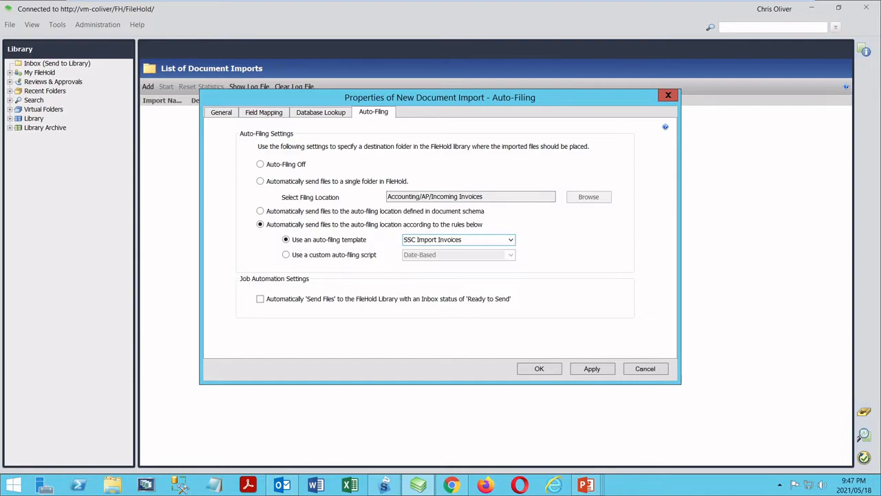
pyautogui.click(260, 164)
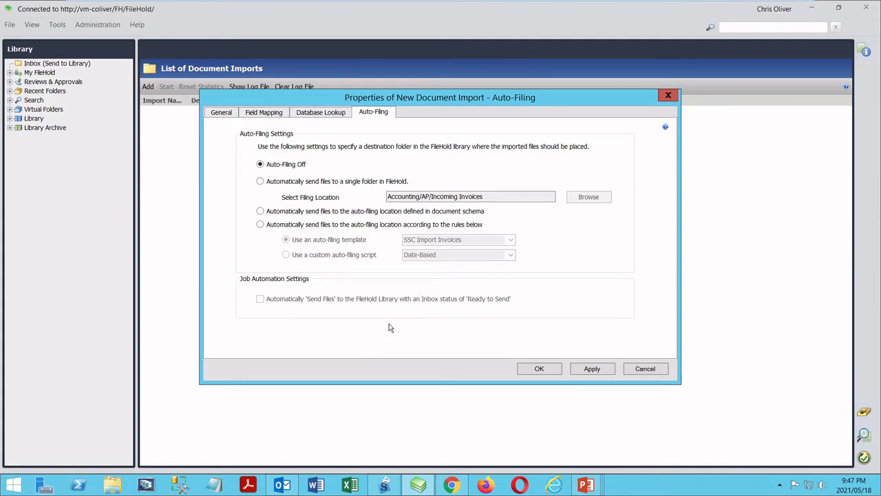
pyautogui.click(548, 369)
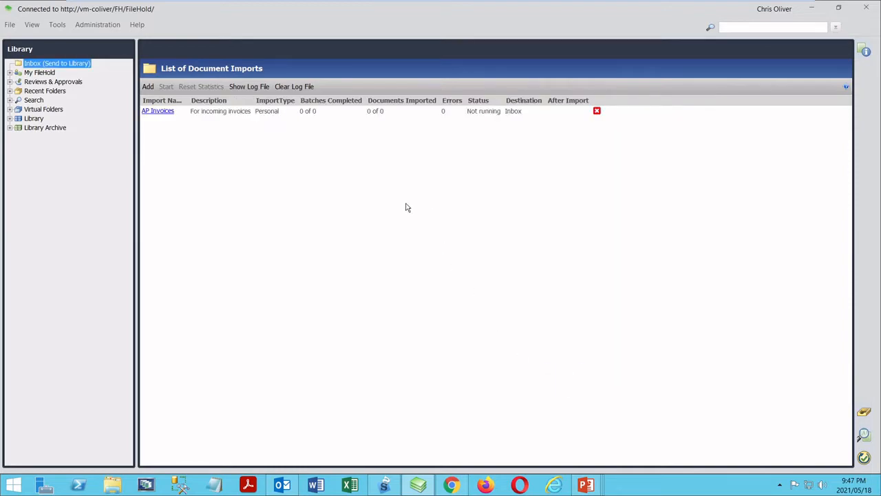
# Run the AP Invoices import and show the metadata of the imported document in the Inbox.
pyautogui.click(217, 114)
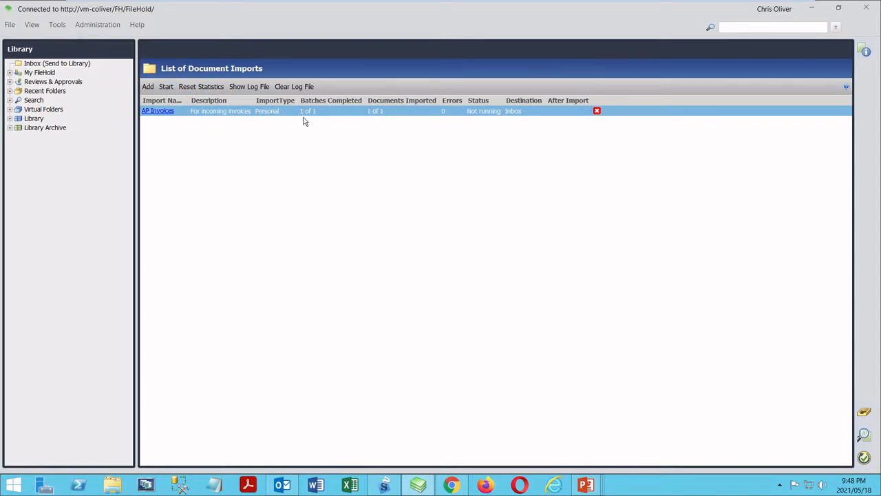
pyautogui.click(65, 64)
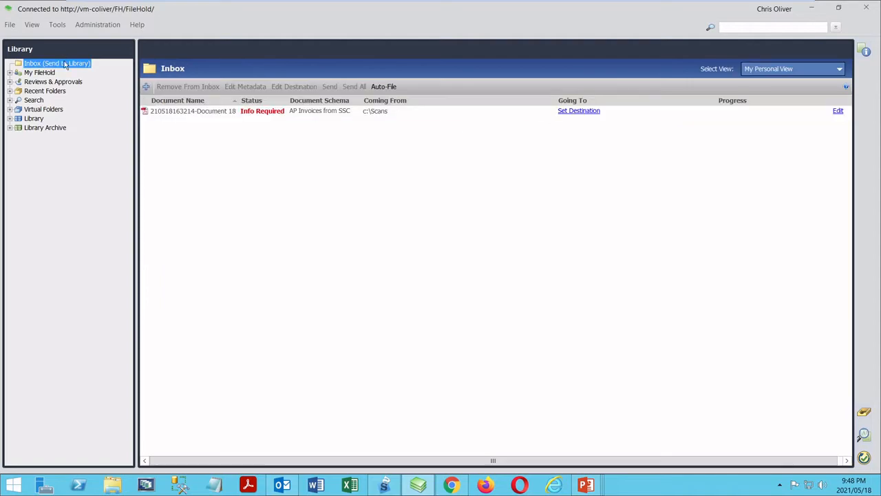
pyautogui.click(197, 114)
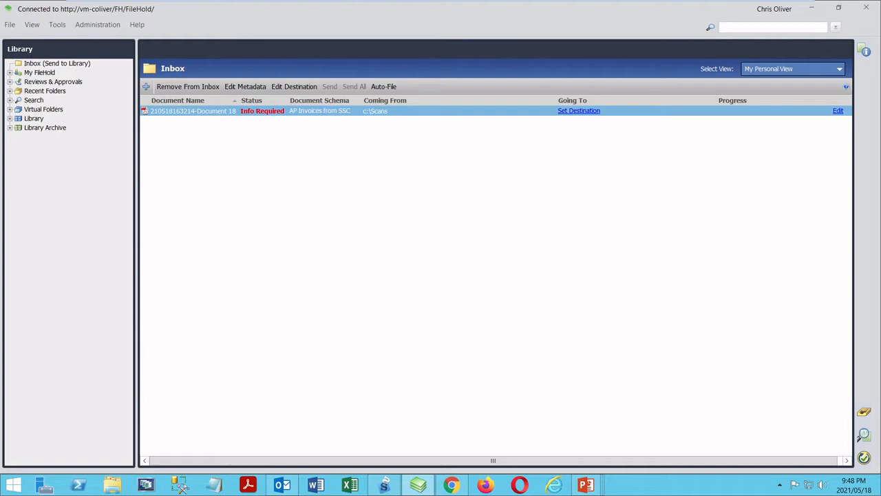
pyautogui.click(866, 52)
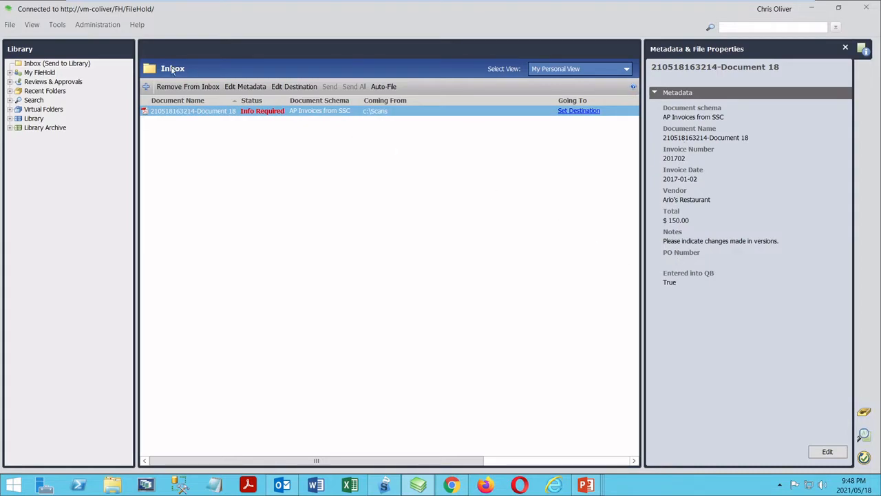
# Send the Inbox document to the library folder Accounting/AP/Incoming Invoices and select it in that folder.
pyautogui.click(10, 118)
pyautogui.click(18, 136)
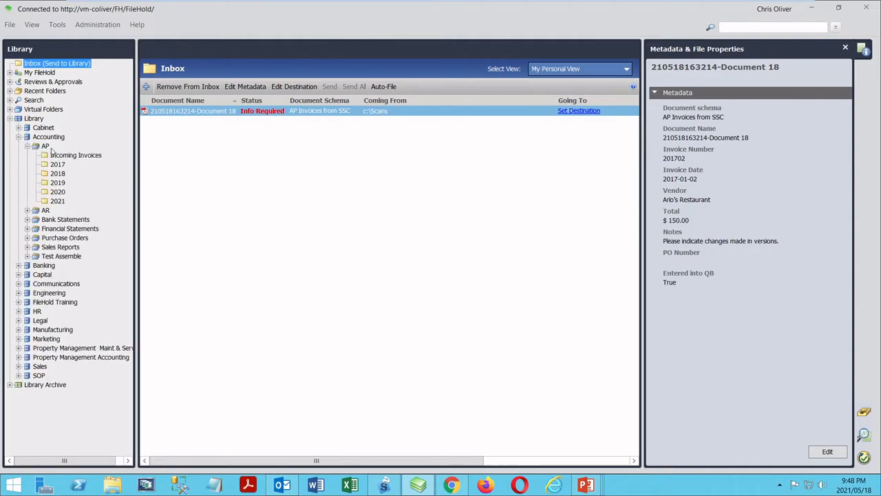
pyautogui.click(85, 156)
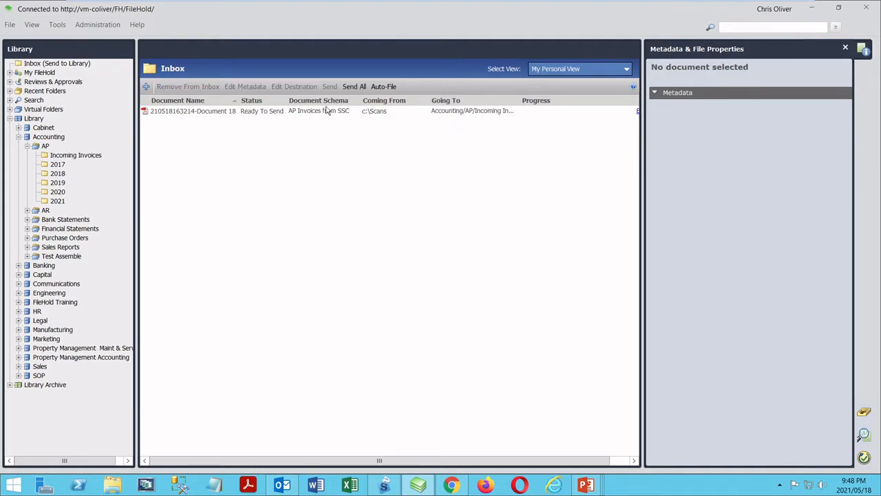
pyautogui.click(361, 90)
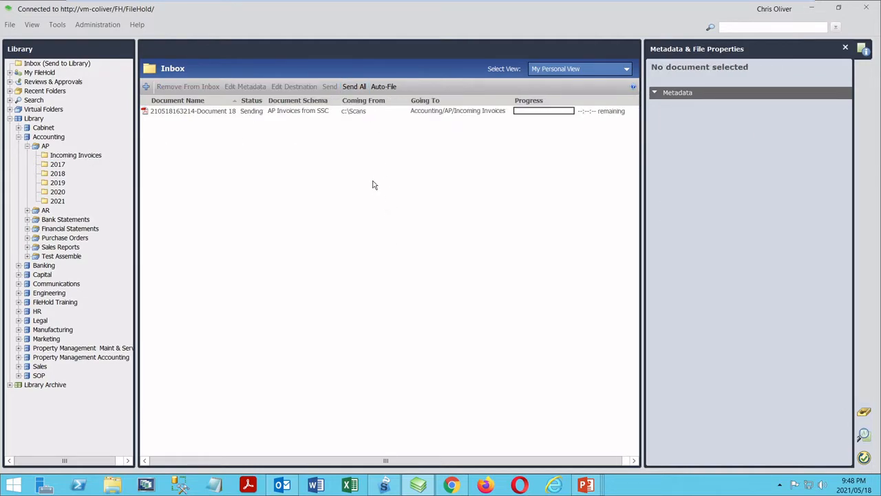
pyautogui.click(65, 156)
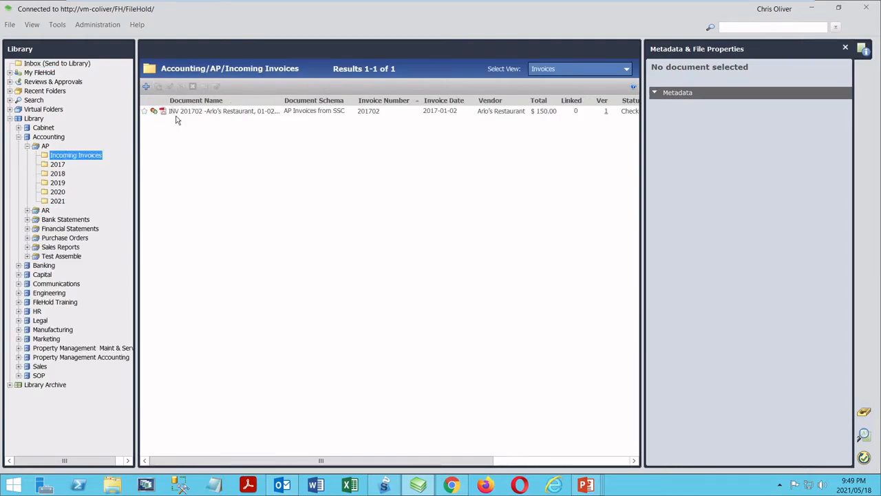
pyautogui.click(246, 113)
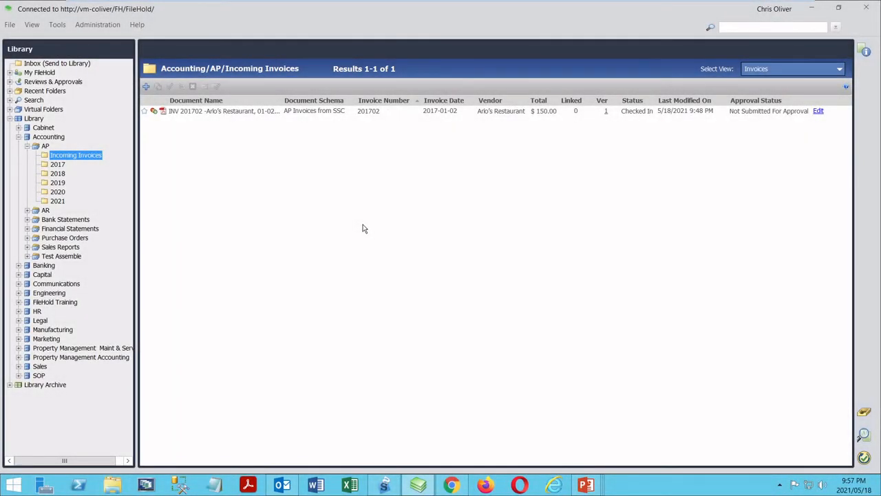
# Set the AP Invoices import to watch for new files and automatically tag and bring them into the Inbox.
pyautogui.click(56, 26)
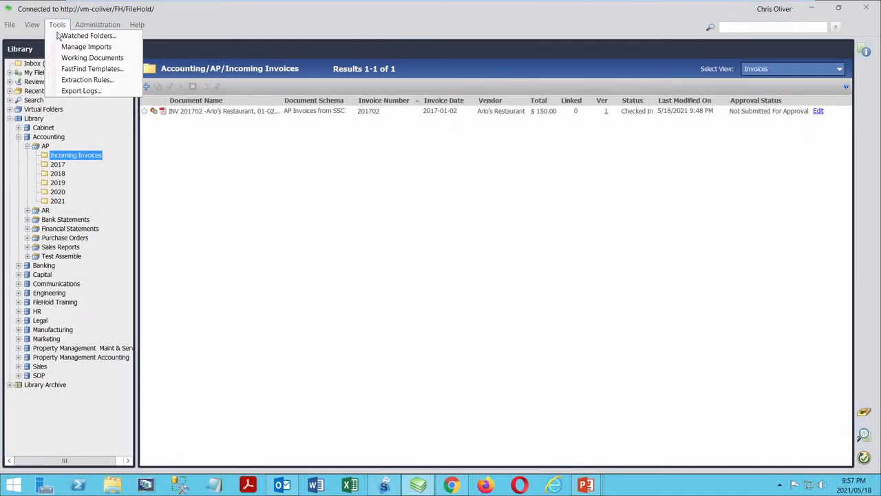
pyautogui.click(85, 47)
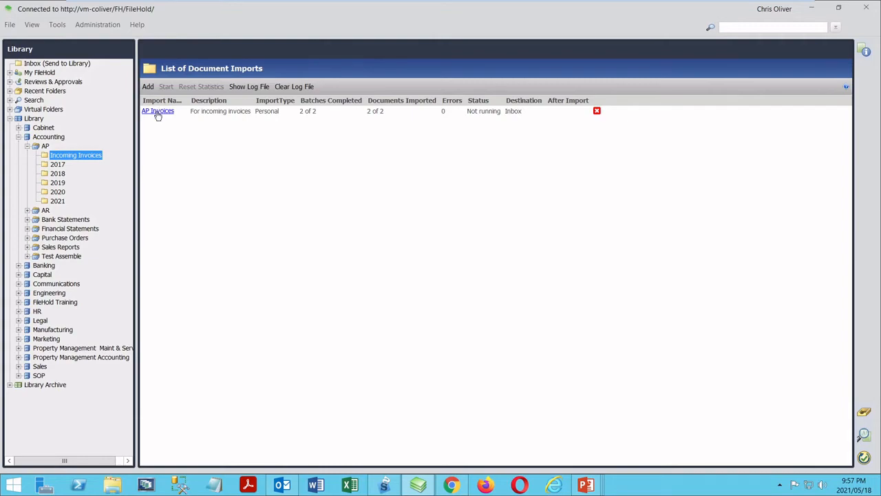
pyautogui.click(157, 114)
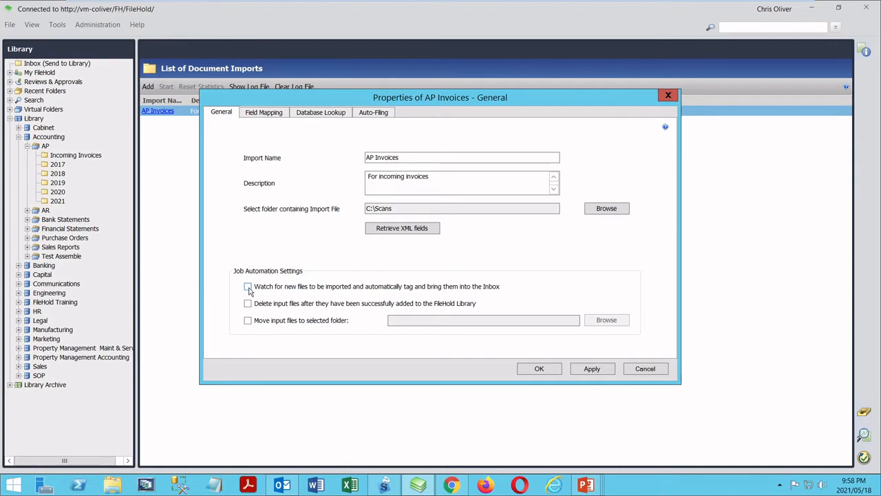
# Auto-file AP Invoices imports to the single folder Accounting/AP/Incoming Invoices, with ready files sent to the library automatically, and save.
pyautogui.click(376, 113)
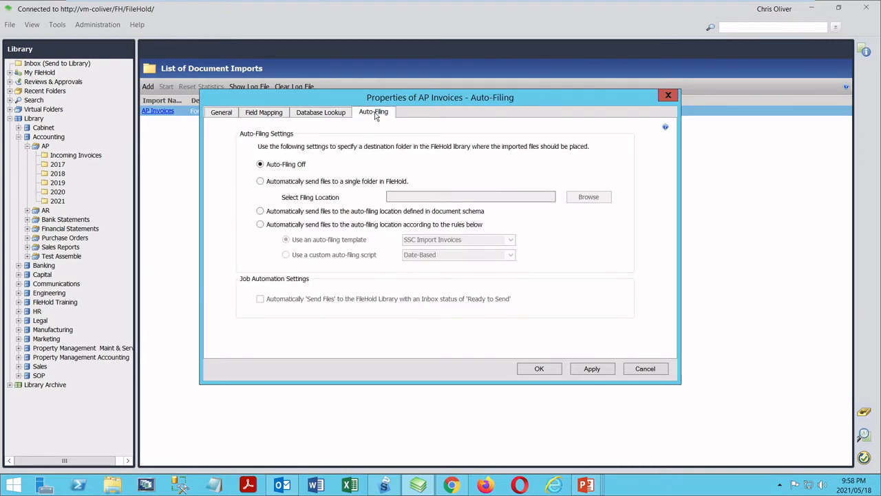
pyautogui.click(260, 181)
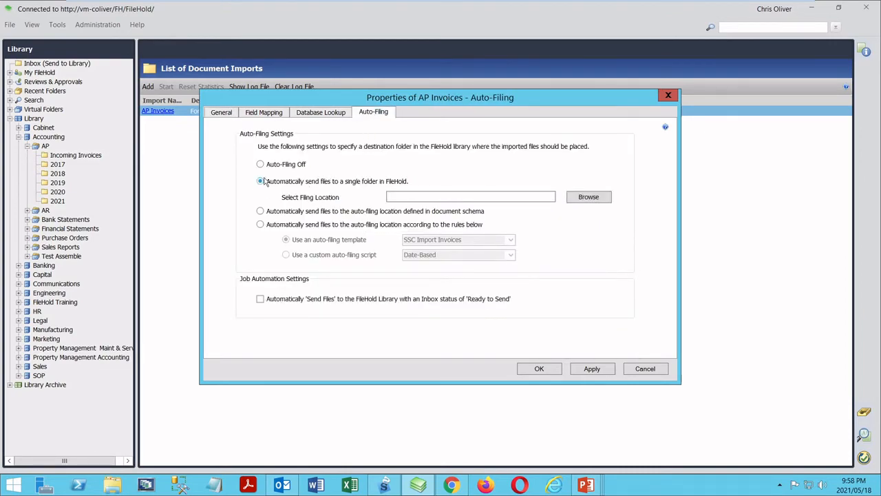
pyautogui.click(584, 198)
pyautogui.click(367, 204)
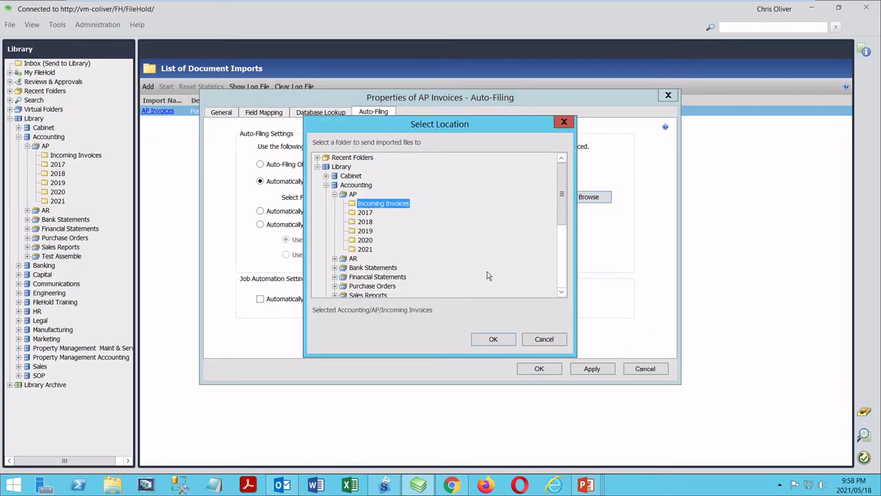
pyautogui.click(476, 339)
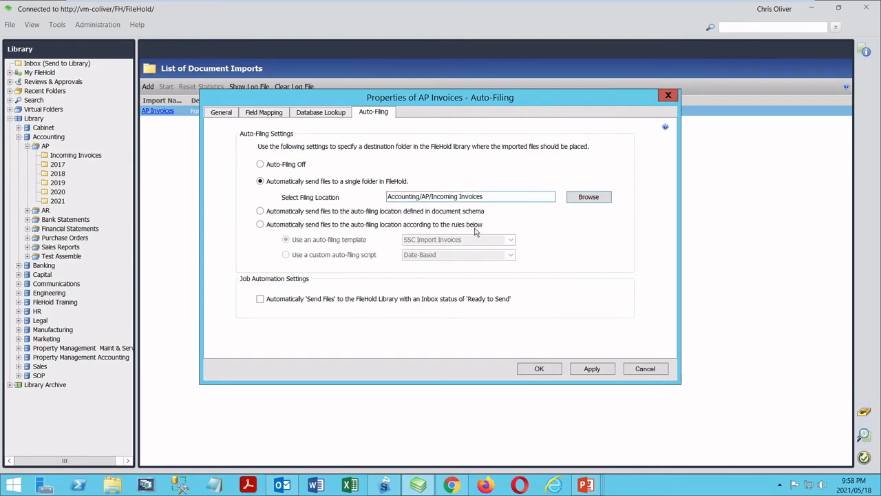
pyautogui.click(260, 300)
pyautogui.click(539, 370)
# Review the auto-filing settings of the AP Invoices import and close its properties.
pyautogui.doubleClick(171, 114)
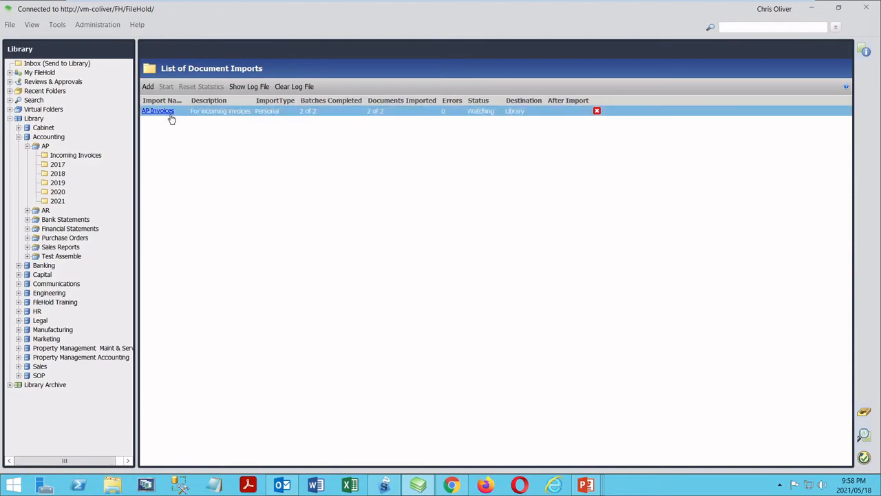
pyautogui.click(375, 114)
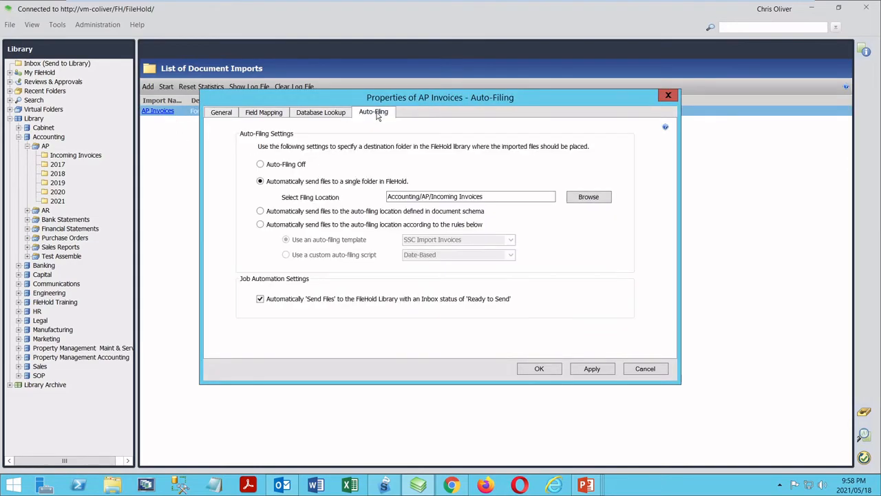
pyautogui.click(539, 369)
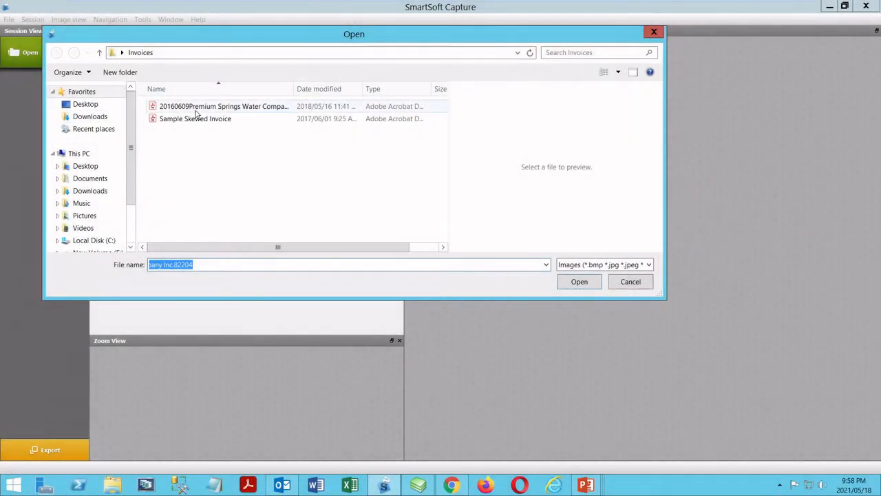
# In SmartSoft Capture, open the file 20160609Premium Springs Water Company Inc.82204 from the Invoices folder and export it.
pyautogui.click(198, 113)
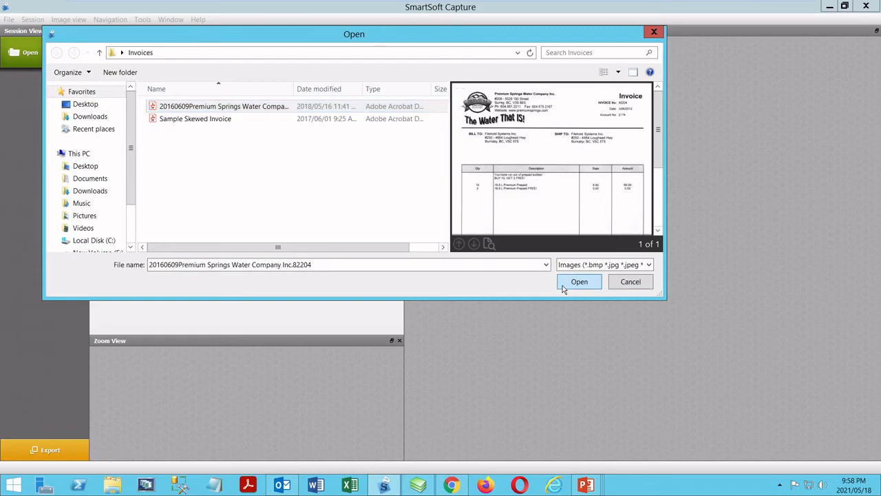
pyautogui.click(565, 284)
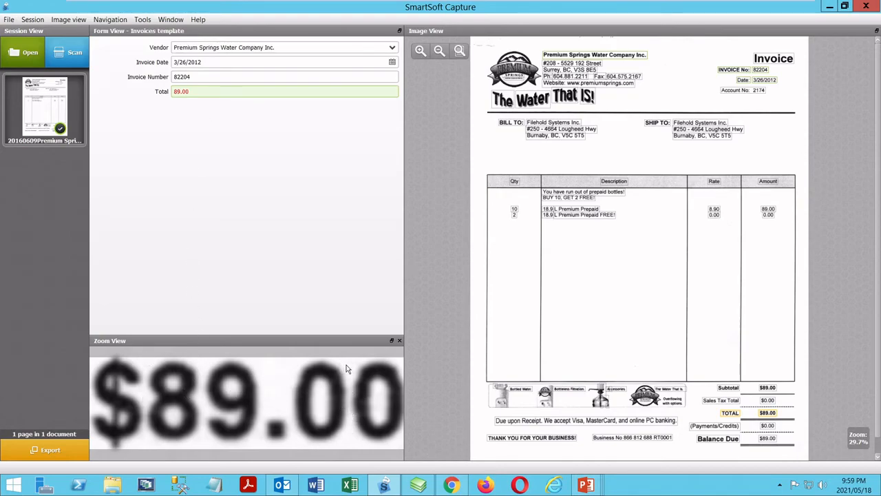
pyautogui.click(50, 458)
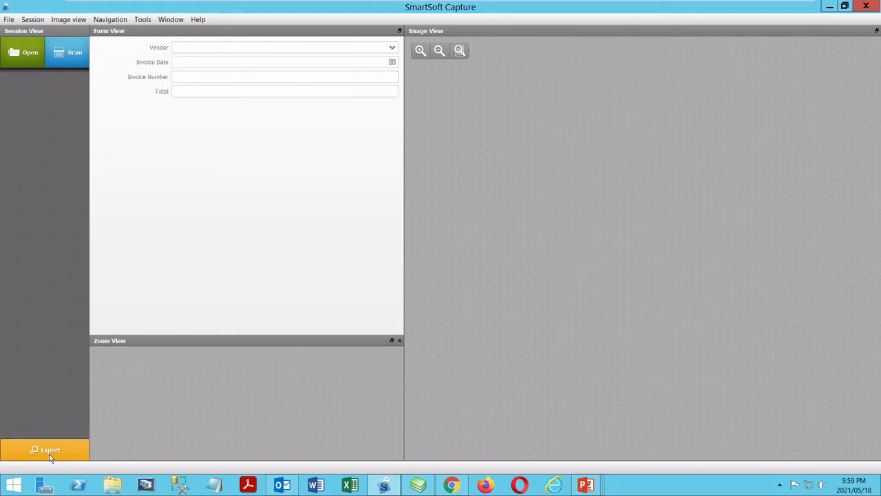
# Switch to FileHold and check the metadata of the Premium Springs Water Company invoice in the Incoming Invoices folder.
pyautogui.click(417, 485)
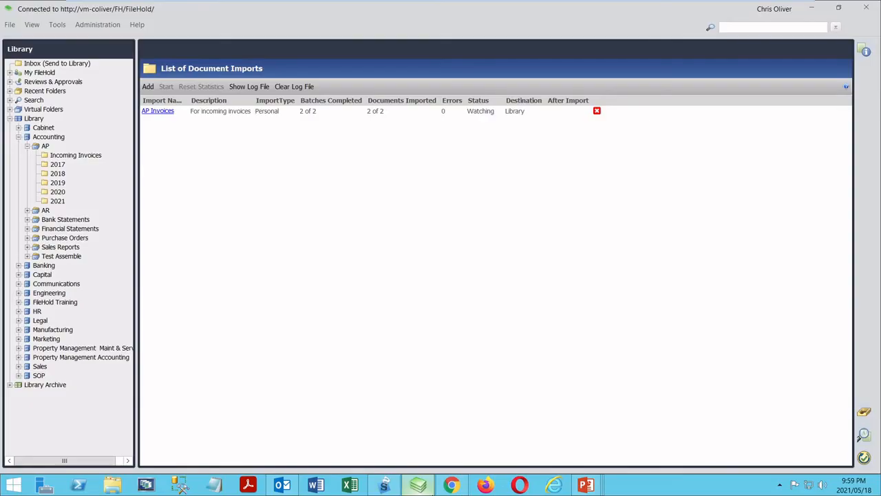
pyautogui.click(75, 156)
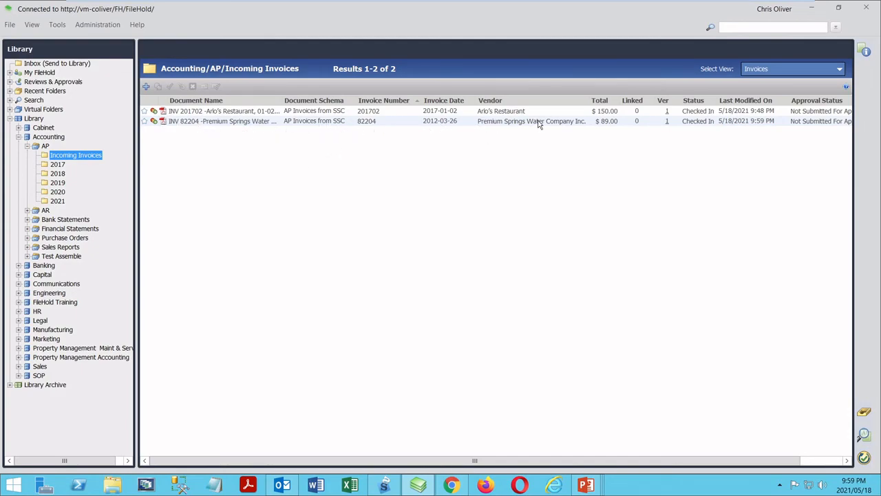
pyautogui.click(865, 51)
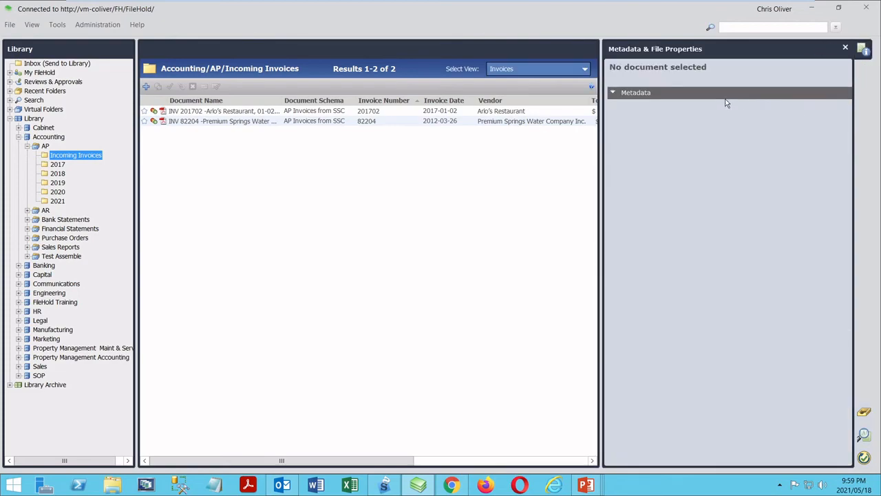
pyautogui.click(516, 122)
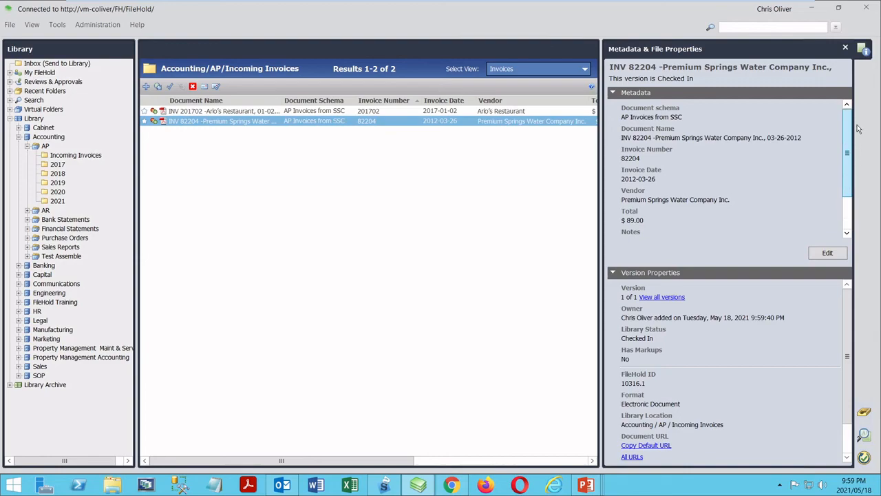
pyautogui.click(864, 51)
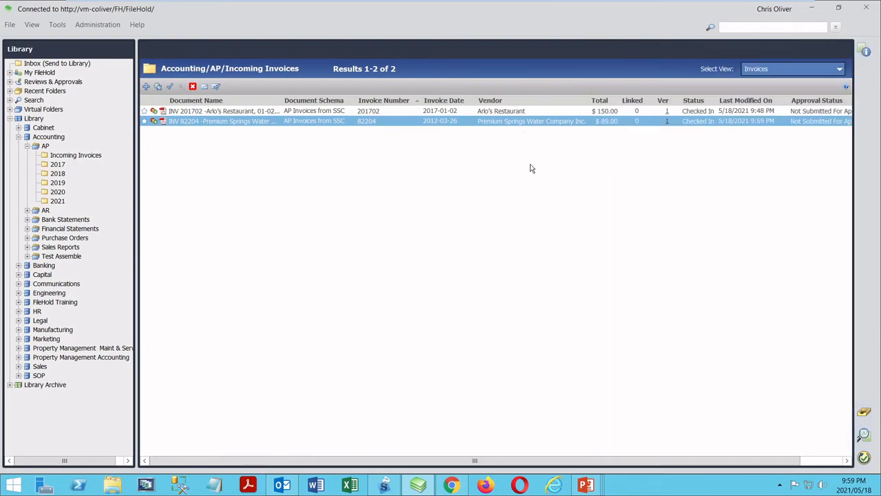